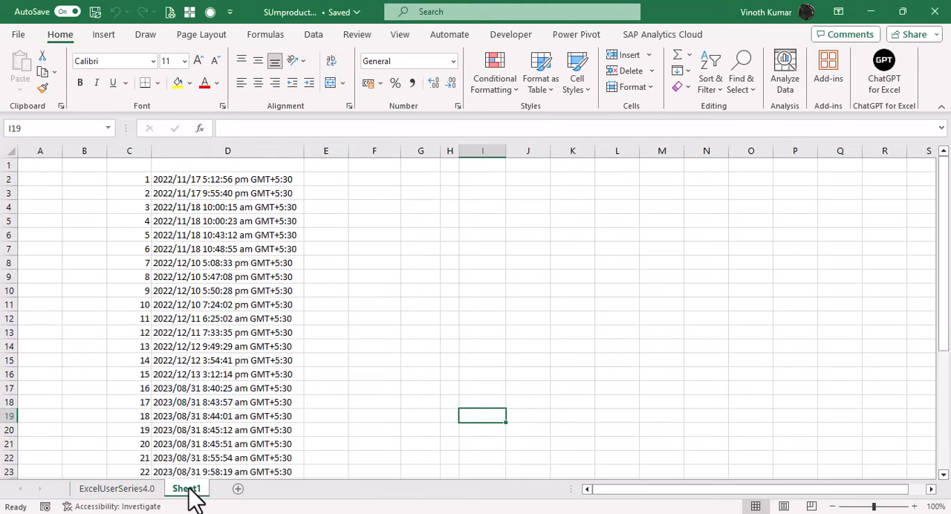
- Enter the headers "TextSplit" in cell F1 and "Unique" in cell J1
click(371, 167)
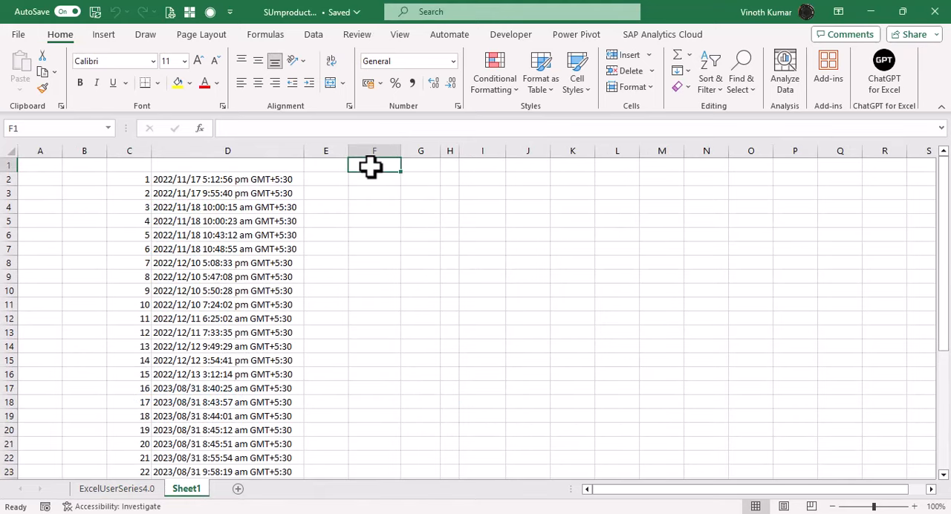
text(TextSplit)
key(Right)
key(Right)
key(Right)
key(Right)
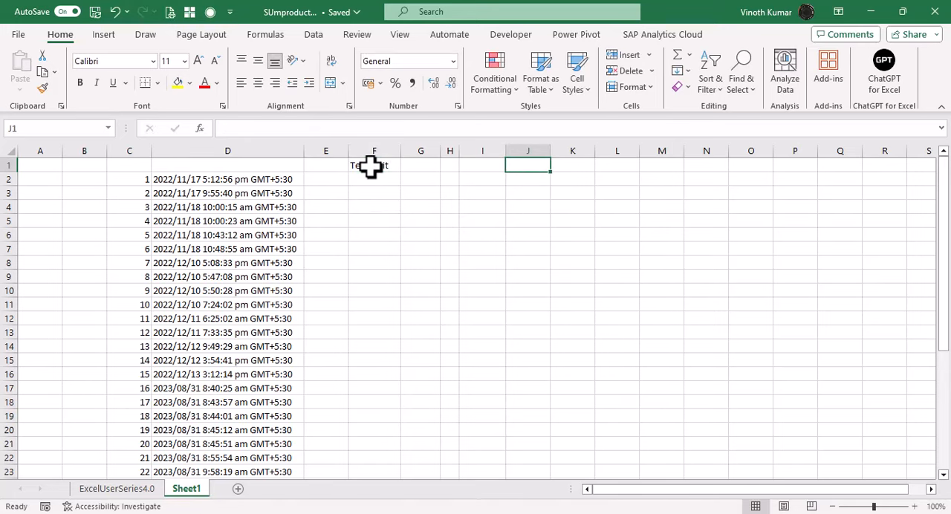
text(Unique)
key(Right)
key(Right)
key(Right)
- Enter the headers "Sumproduct" in cell M1 and "Year" in cell N1
text(Sumprodu)
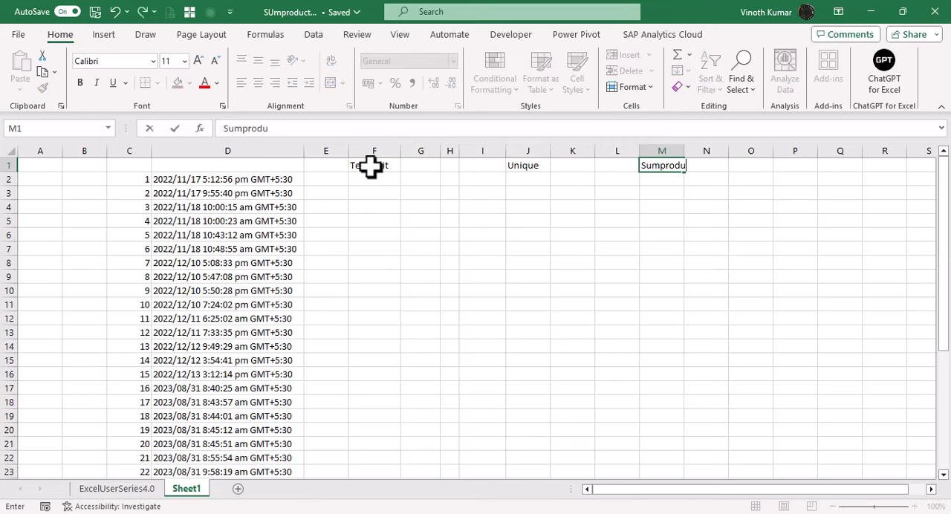
text(ct)
key(Right)
text(Year)
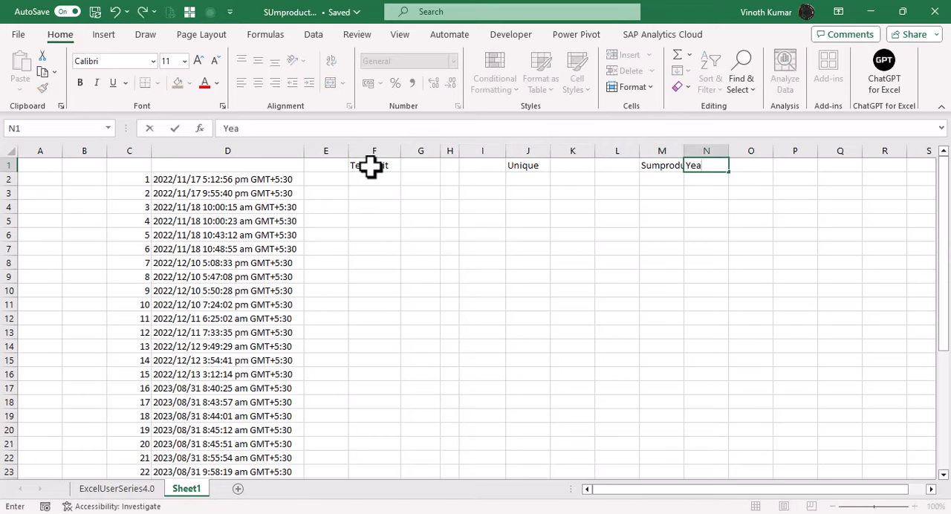
key(Return)
- Autofit the widths of columns M and N to their Sumproduct and Year headers
key(Right)
key(Right)
key(Right)
key(Right)
key(Right)
key(Right)
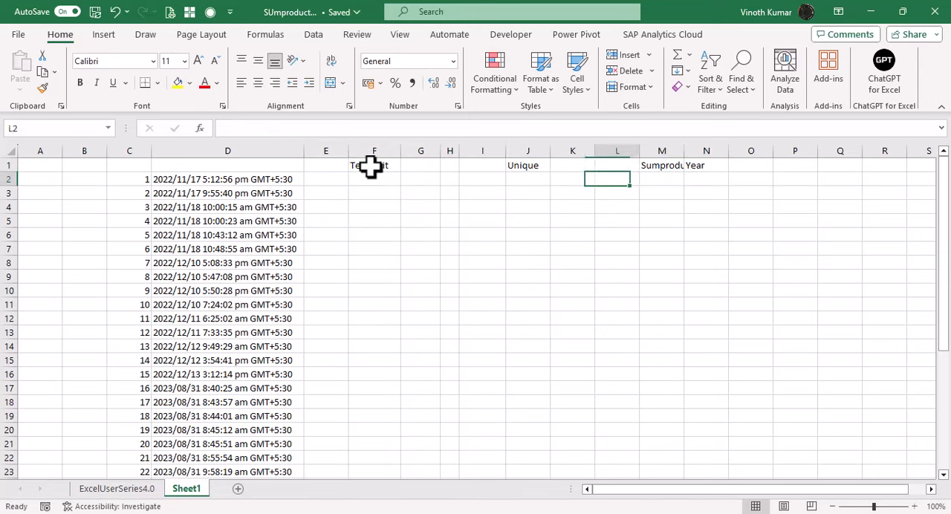
key(Right)
key(shift+Up)
key(shift+Right)
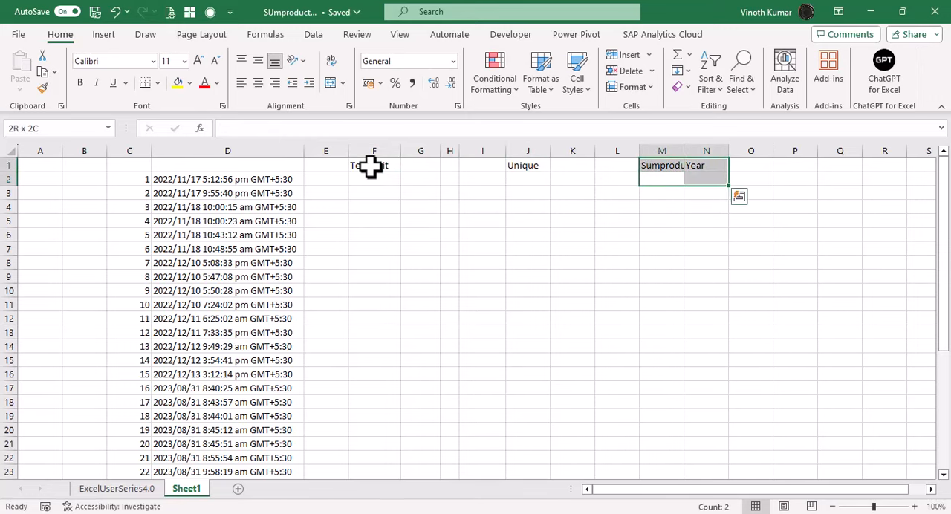
key(alt+h)
key(o)
key(i)
key(shift+Down)
key(shift+Left)
key(Left)
key(Left)
key(Left)
key(Left)
key(Left)
key(Left)
key(Left)
key(Left)
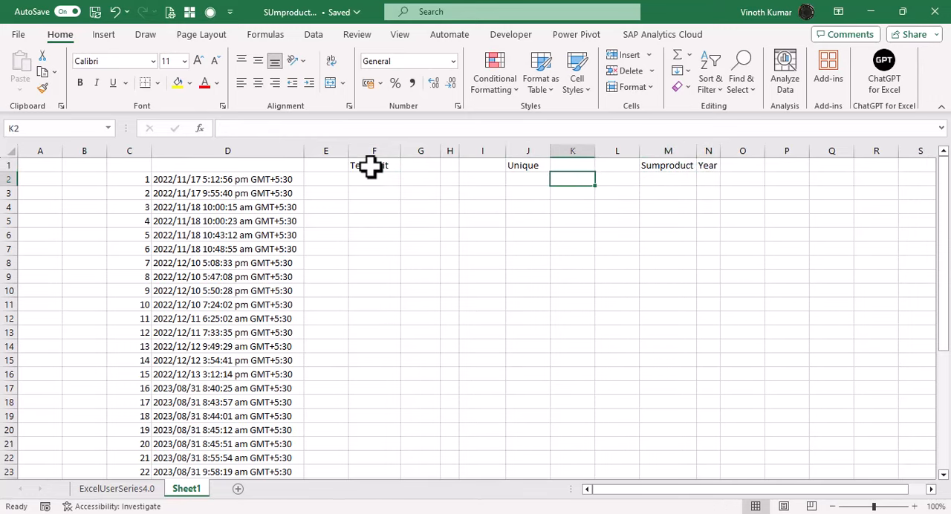
key(Left)
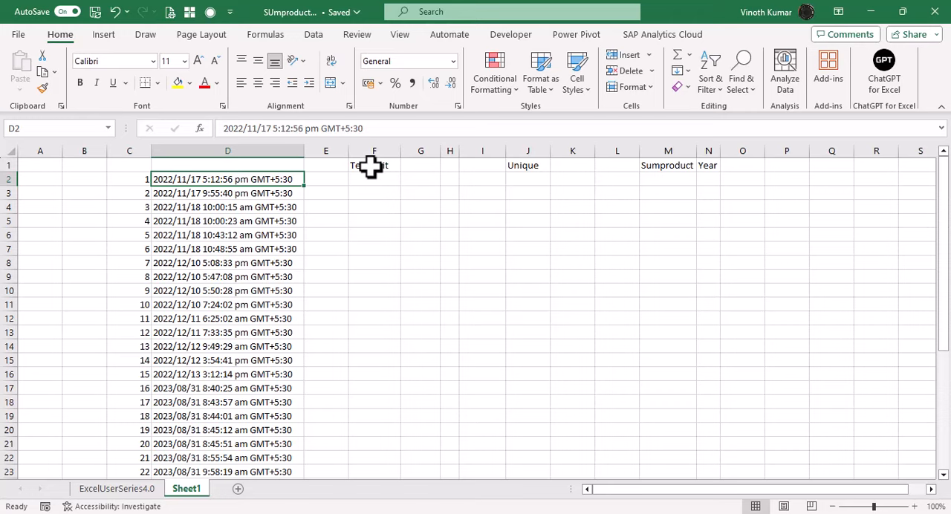
- Fill cells F2:F37 with =TEXTSPLIT(D2," ") to split each date-time entry in column D at its spaces
key(Right)
key(Right)
key(shift+Down)
key(shift+Down)
key(shift+Down)
key(shift+Down)
key(shift+Down)
key(shift+Down)
key(shift+Down)
key(shift+Down)
key(shift+Down)
key(shift+Down)
key(shift+Down)
key(shift+Down)
key(shift+Down)
key(shift+Down)
key(shift+Down)
key(shift+Down)
key(shift+Down)
key(shift+Down)
key(shift+Down)
key(shift+Down)
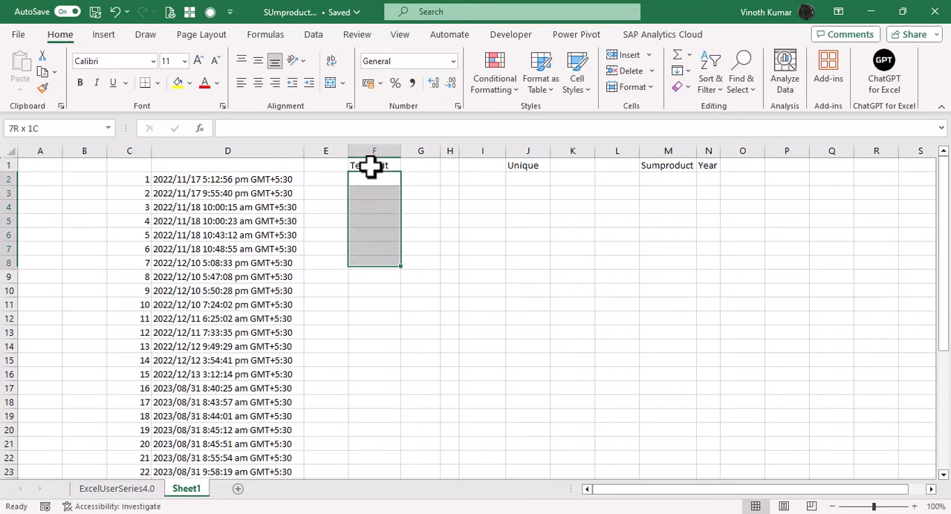
key(shift+Down)
key(shift+Down)
key(shift+Down)
key(shift+Down)
key(shift+Down)
key(shift+Down)
key(shift+Down)
key(shift+Down)
key(shift+Down)
key(shift+Down)
key(shift+Down)
key(shift+Down)
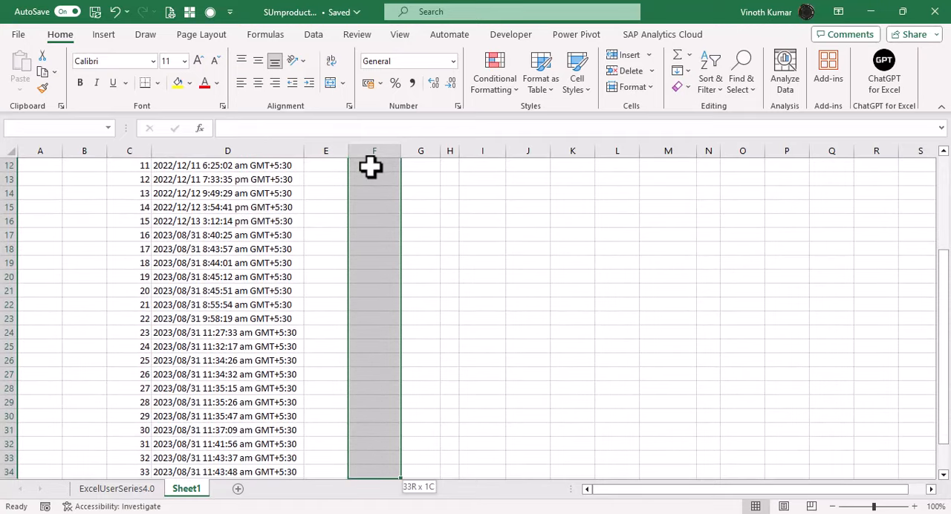
key(shift+Up)
key(shift+Up)
key(shift+Up)
key(shift+Up)
key(shift+Up)
key(shift+Up)
key(shift+Down)
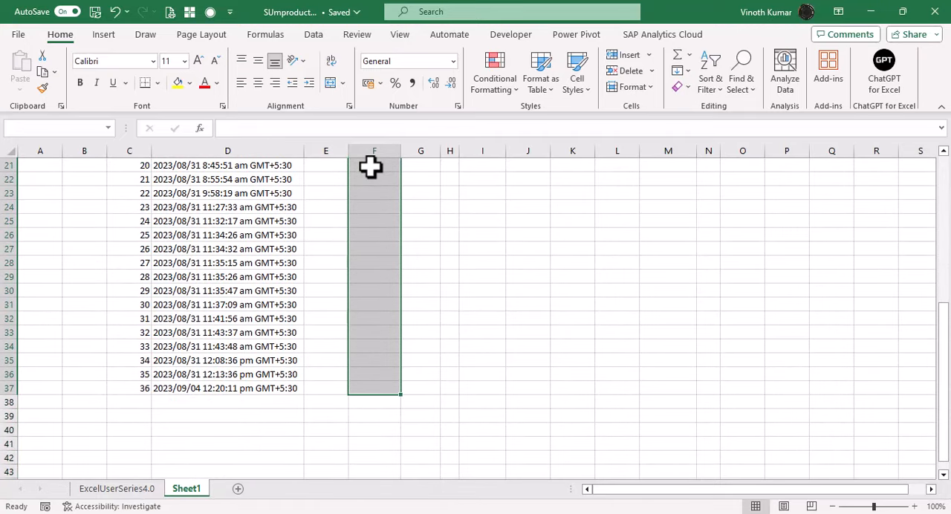
scroll(370, 168, up, 7)
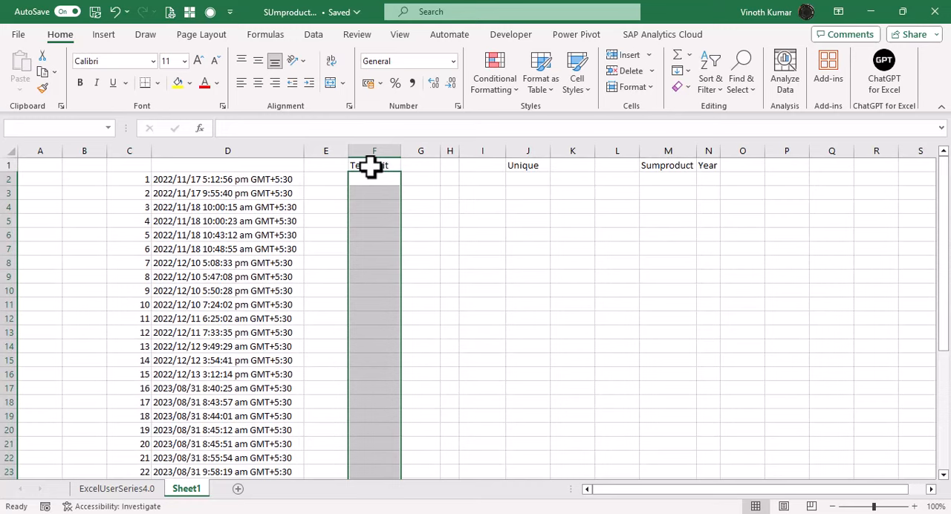
text(=text)
key(Down)
key(Down)
key(Down)
key(Down)
key(Tab)
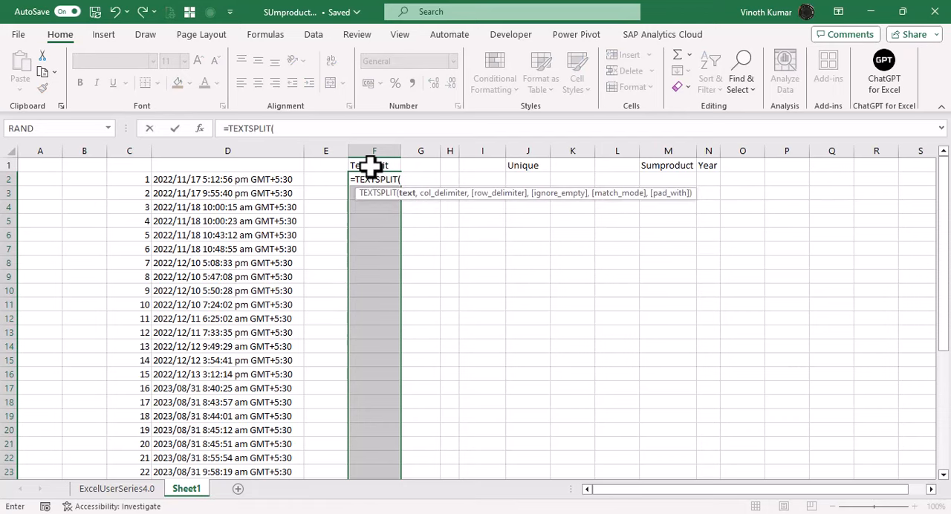
key(Left)
key(Left)
key(Left)
key(Right)
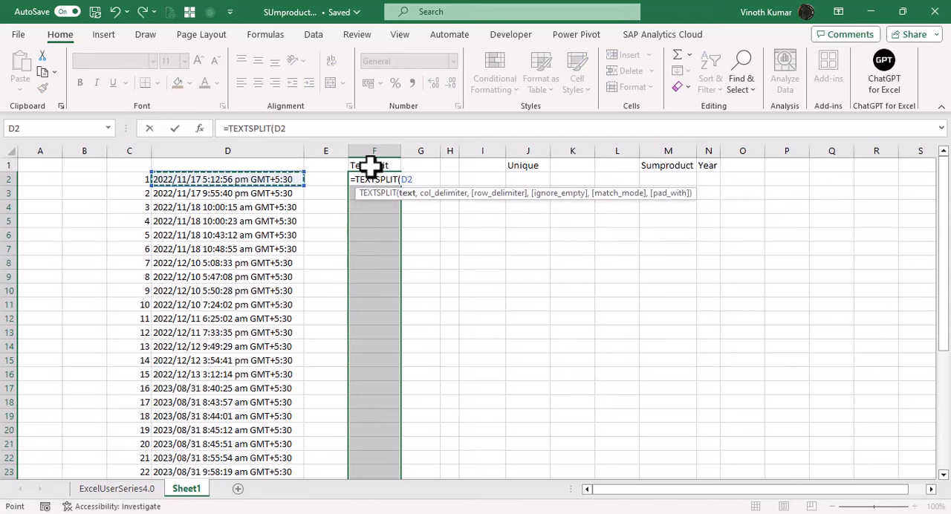
text(,)
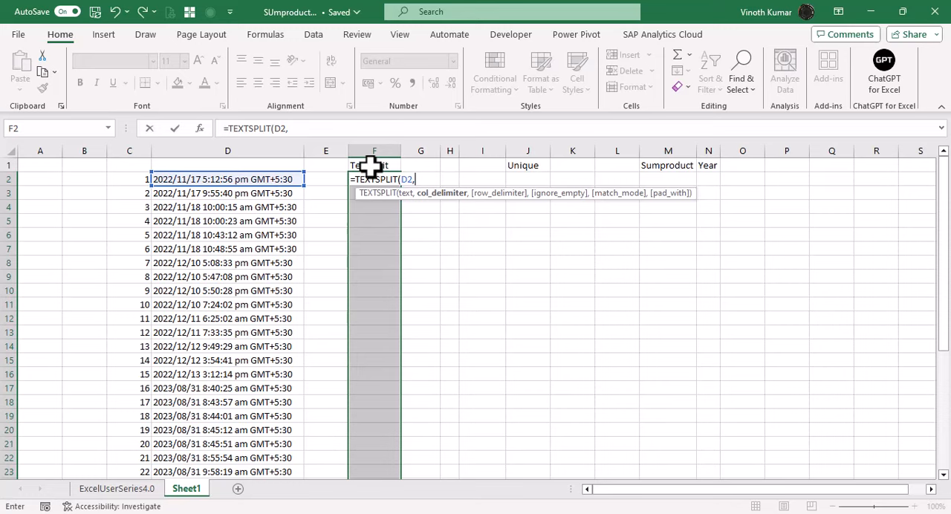
text(" "))
key(ctrl+Return)
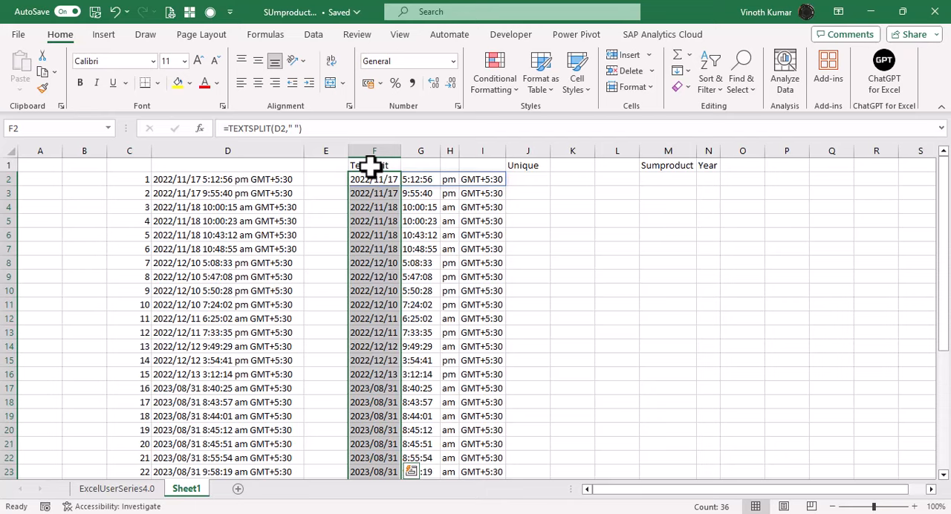
- Insert a blank column between the split text results and the Unique column
key(Right)
key(Right)
key(Right)
key(Right)
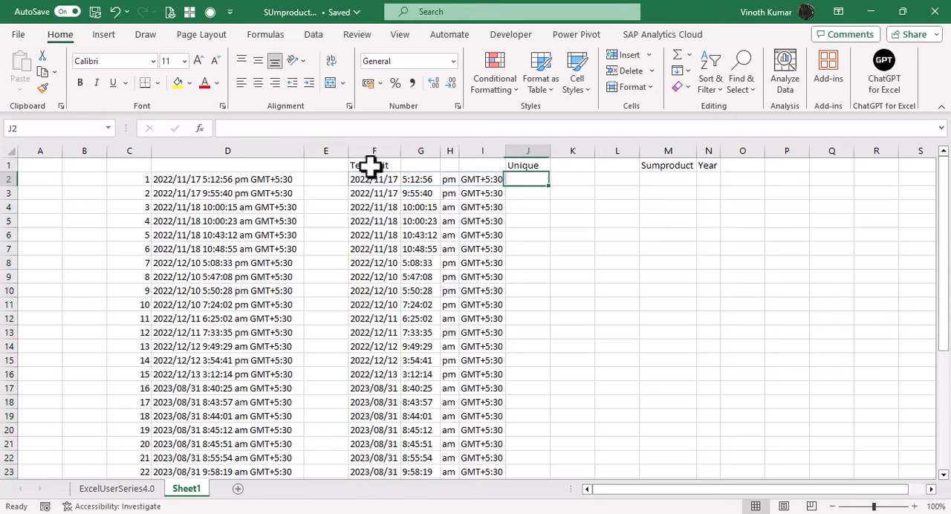
key(ctrl+space)
key(ctrl+shift+plus)
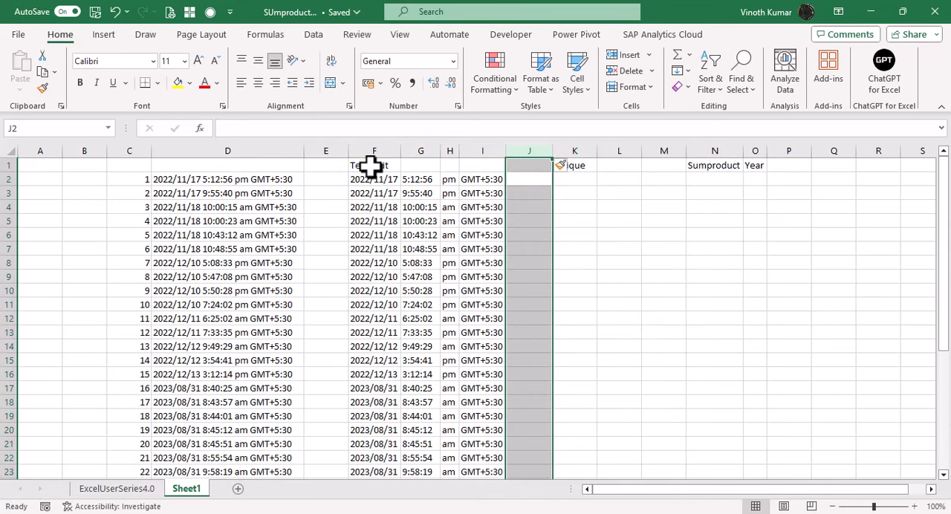
- Delete the two empty columns between the Unique and Sumproduct headers
key(Right)
key(Right)
key(ctrl+space)
key(ctrl+minus)
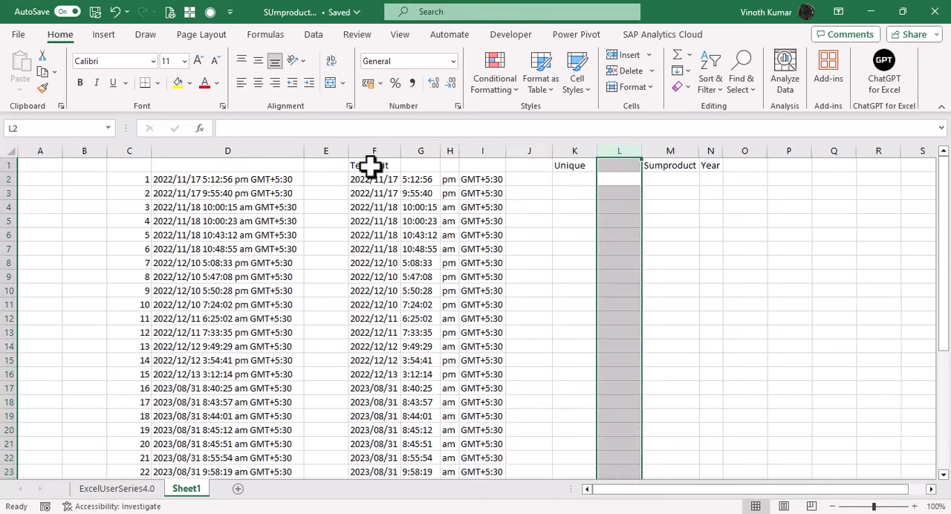
key(ctrl+minus)
key(Left)
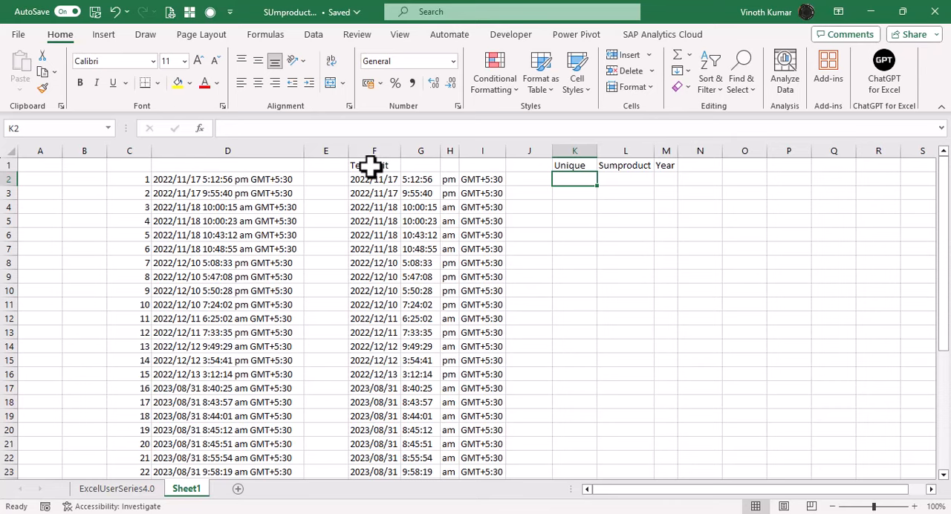
- Enter =YEAR(F2:F37) in cell K2 to extract the year of every split date
text(=year)
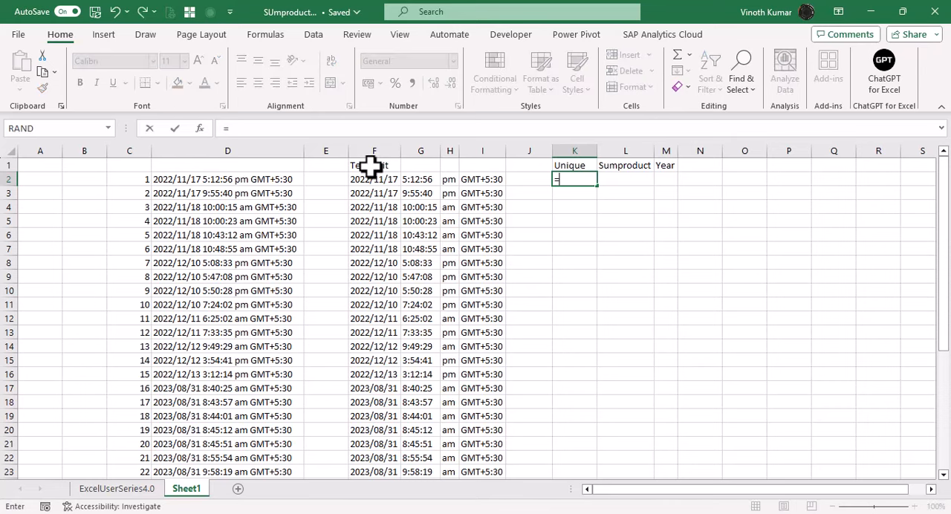
key(Tab)
key(Left)
key(Left)
key(Left)
key(Left)
key(Left)
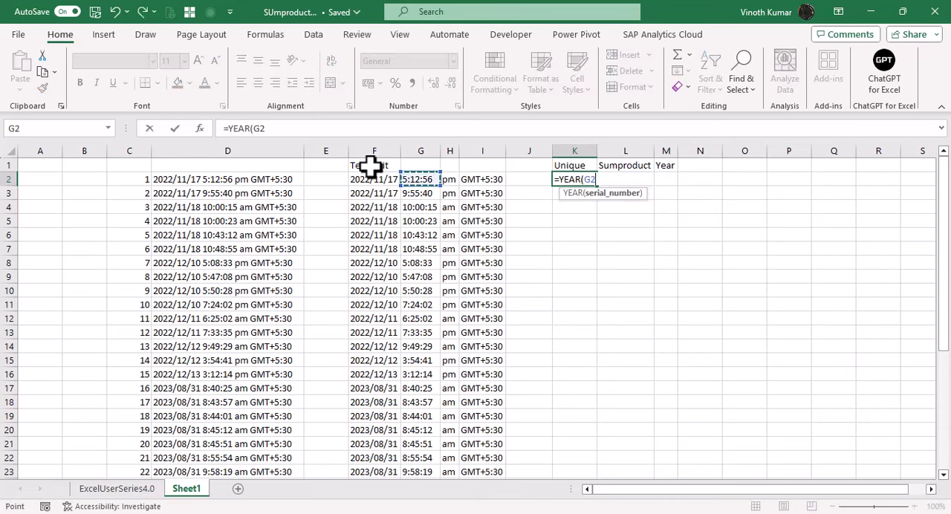
key(ctrl+shift+Down)
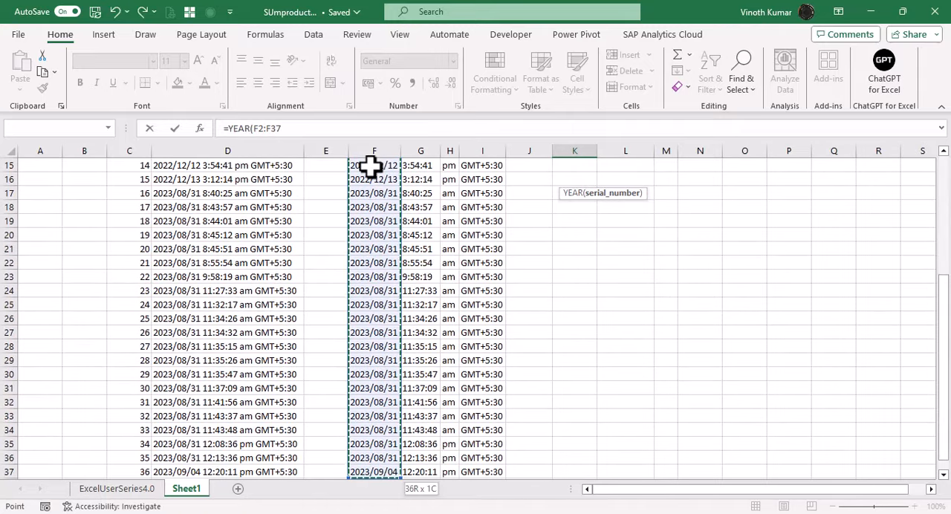
scroll(370, 167, up, 5)
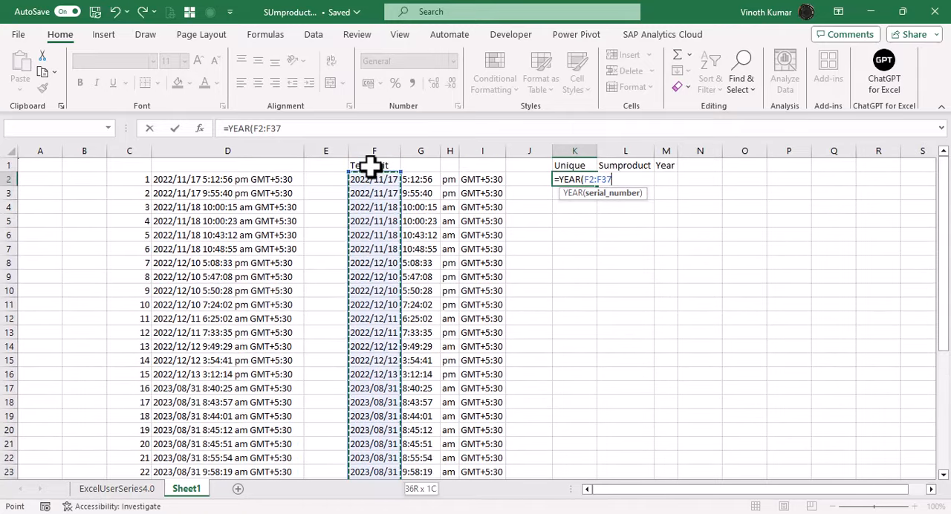
text())
key(Return)
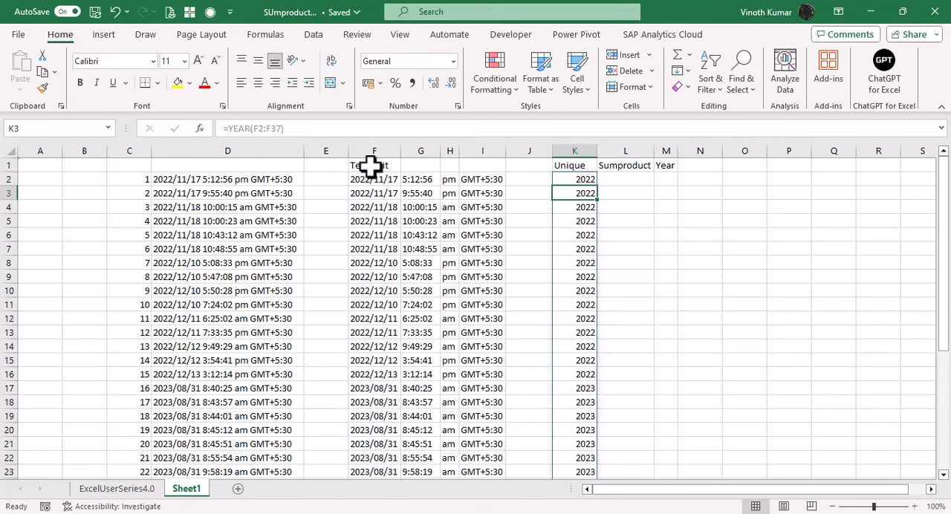
- Wrap the K2 formula in UNIQUE so it reads =UNIQUE(YEAR(F2:F37))
key(Up)
key(F2)
key(Home)
key(Right)
text(UNI)
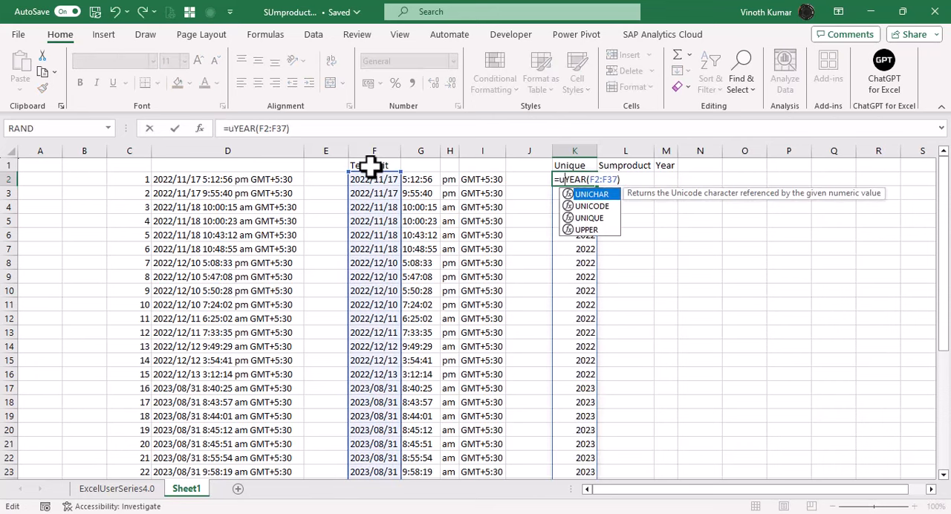
key(Down)
key(Down)
key(Tab)
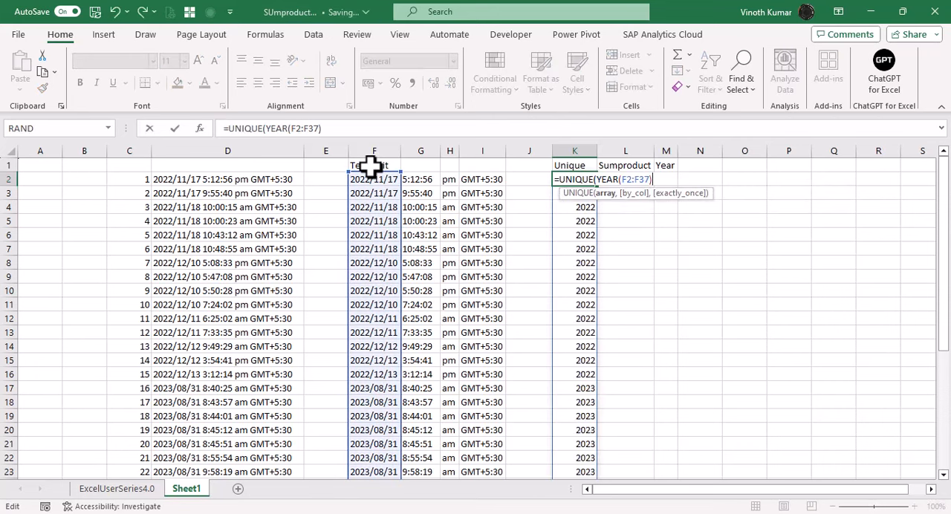
text())
key(Return)
key(Up)
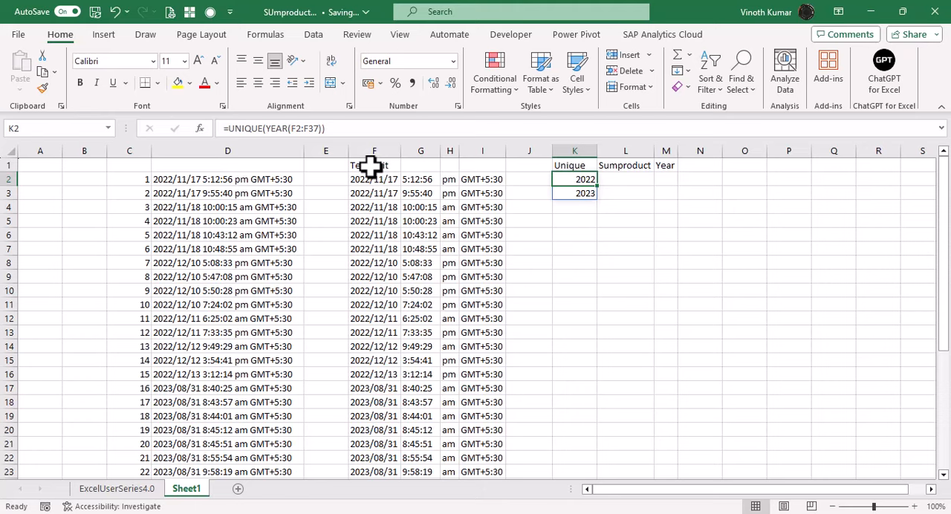
- Merge and center the cell range K6:R10 below the Unique, Sumproduct and Year headers
key(Right)
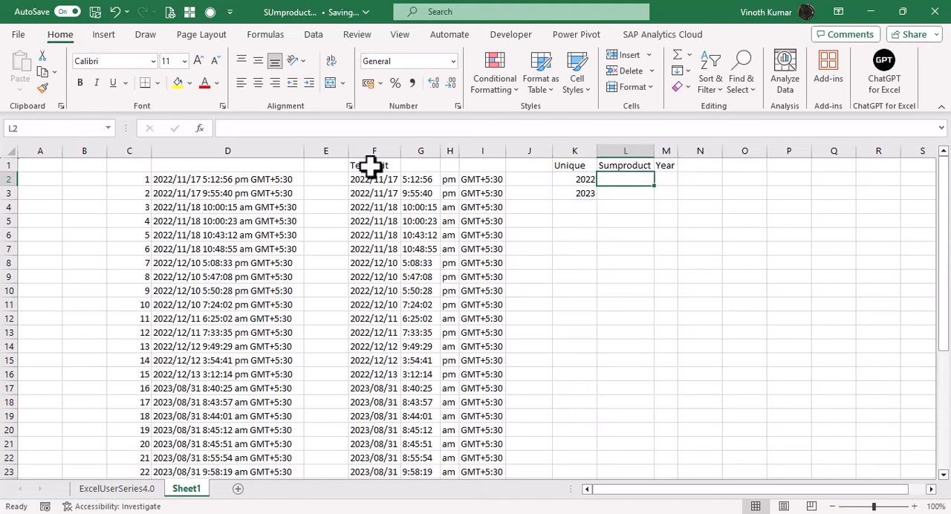
key(Down)
key(Down)
key(Down)
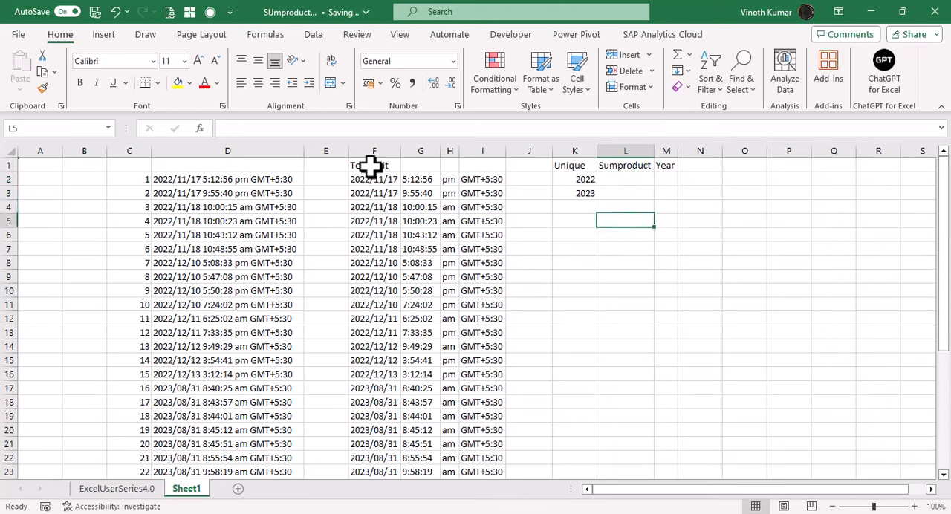
key(Down)
key(Left)
key(shift+Down)
key(shift+Down)
key(shift+Down)
key(shift+Down)
key(shift+Right)
key(shift+Right)
key(shift+Right)
key(shift+Right)
key(shift+Right)
key(shift+Right)
key(shift+Right)
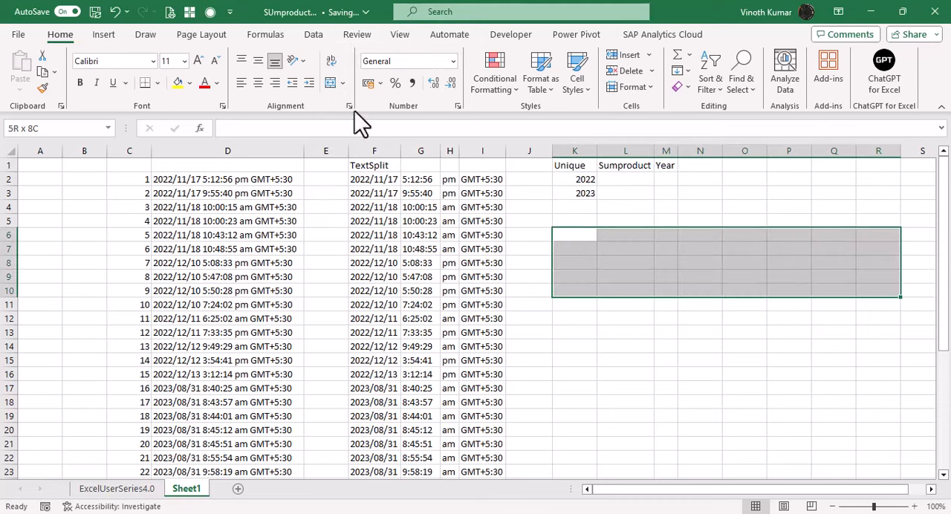
click(327, 83)
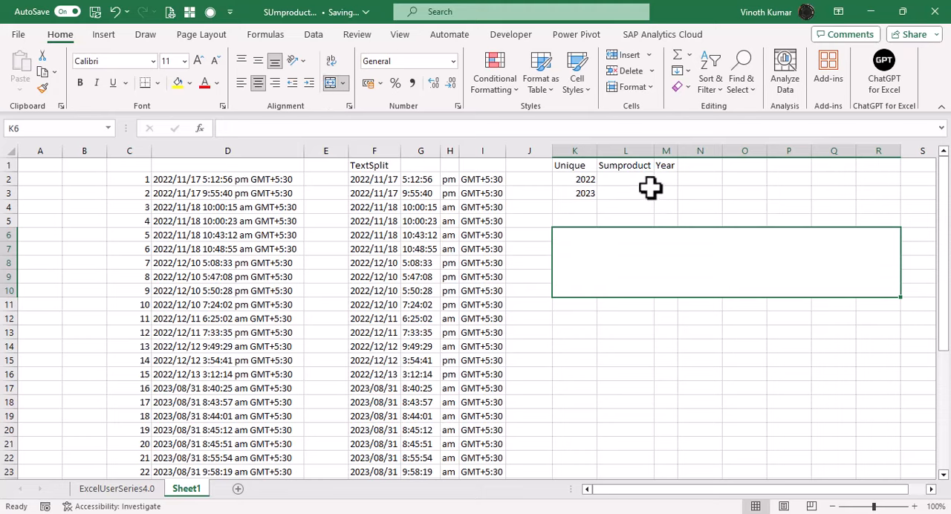
- Enter =FORMULATEXT(L2) in the merged K6:R10 cell to display the Sumproduct cell's formula
text(=form)
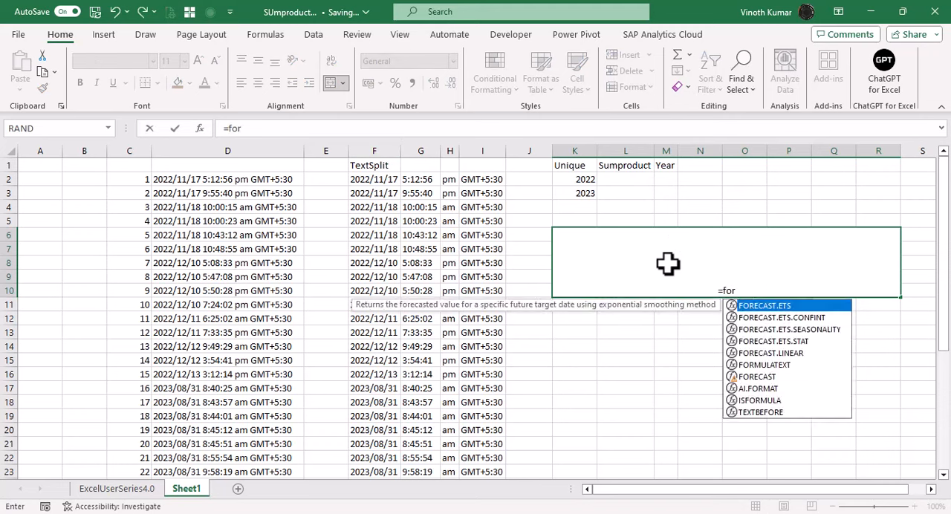
key(Tab)
key(Up)
key(Up)
key(Up)
key(Up)
key(Right)
key(Return)
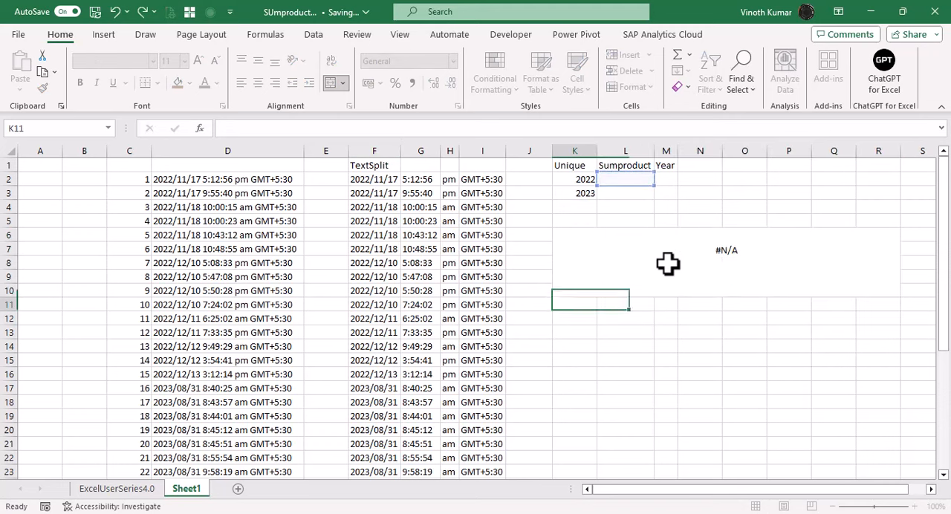
key(Up)
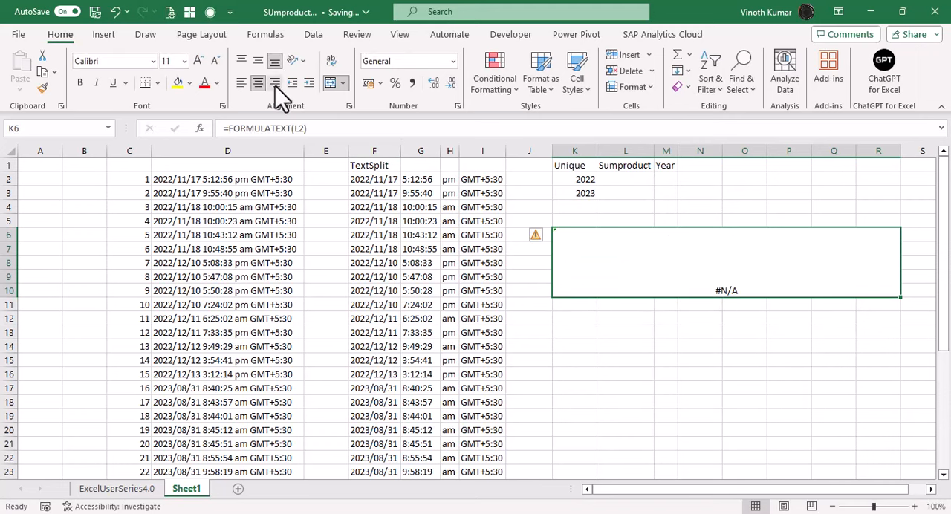
- Format the merged K6:R10 formula display with middle alignment, yellow fill, font size 20 and bold
click(257, 61)
click(177, 83)
click(198, 61)
click(198, 61)
click(197, 61)
click(198, 60)
click(198, 60)
click(79, 82)
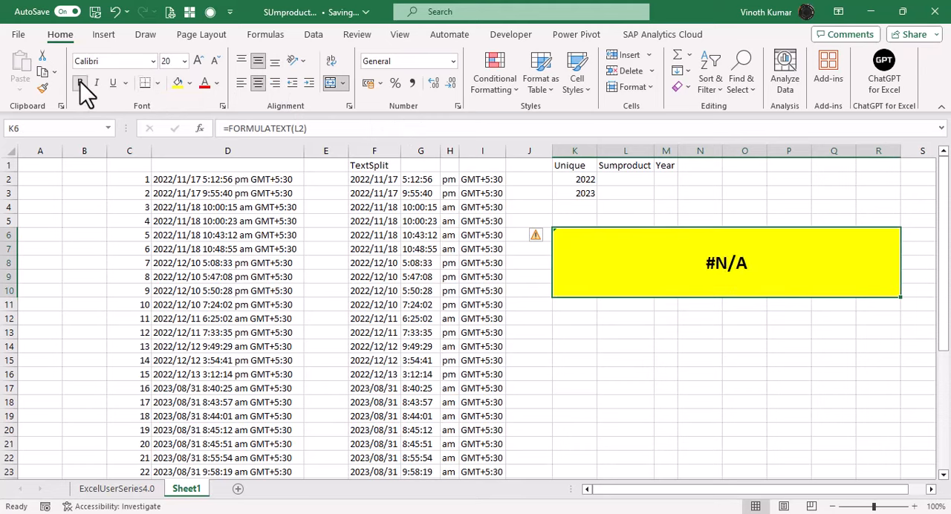
- Begin a SUMPRODUCT formula in cell L2 under the Sumproduct header
click(616, 182)
text(=)
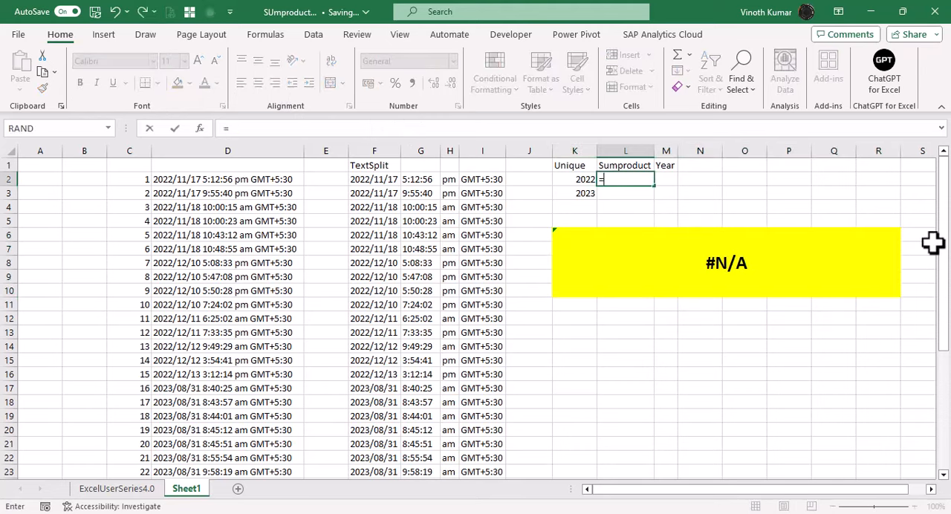
text(sumpr)
key(Tab)
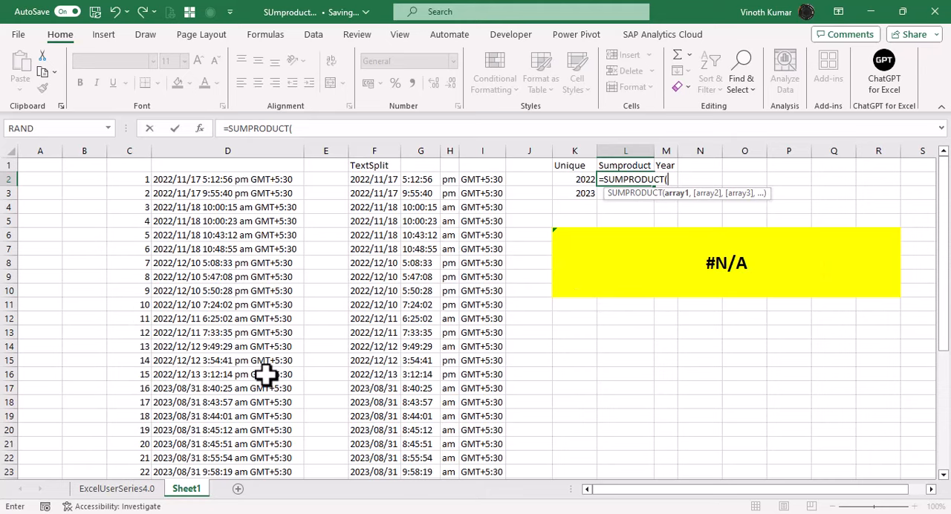
scroll(265, 376, down, 1)
scroll(265, 376, down, 4)
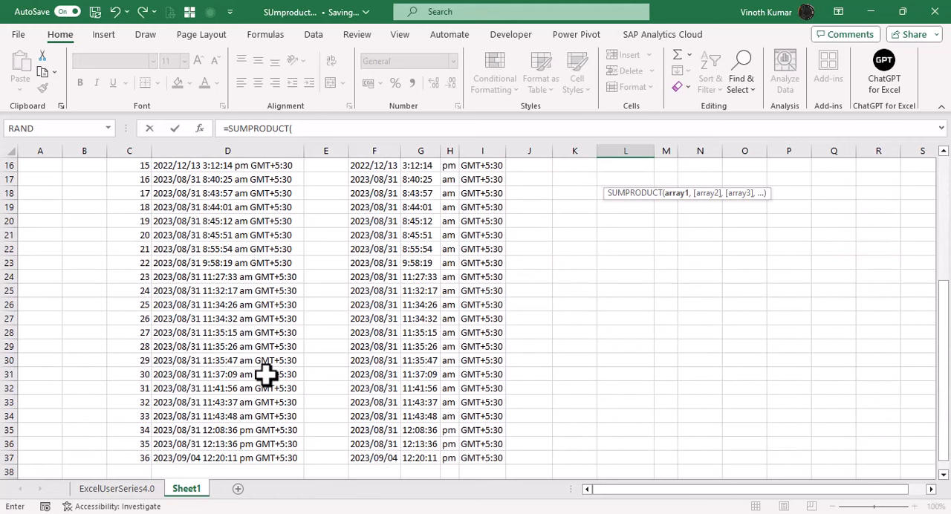
scroll(272, 384, up, 5)
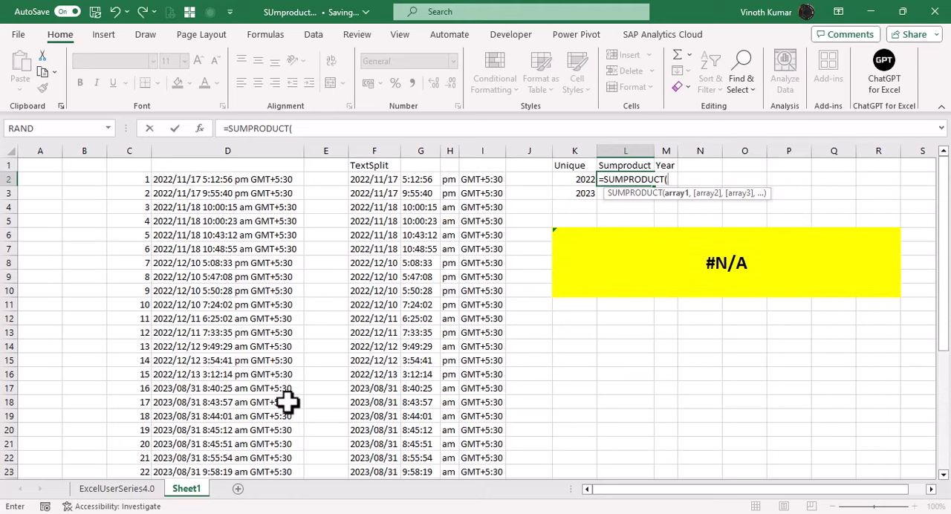
- Add YEAR(F2:F37) inside the SUMPRODUCT formula in L2 to extract the years of the split dates
text(year)
key(Tab)
key(Left)
key(Left)
key(Left)
key(Left)
key(Left)
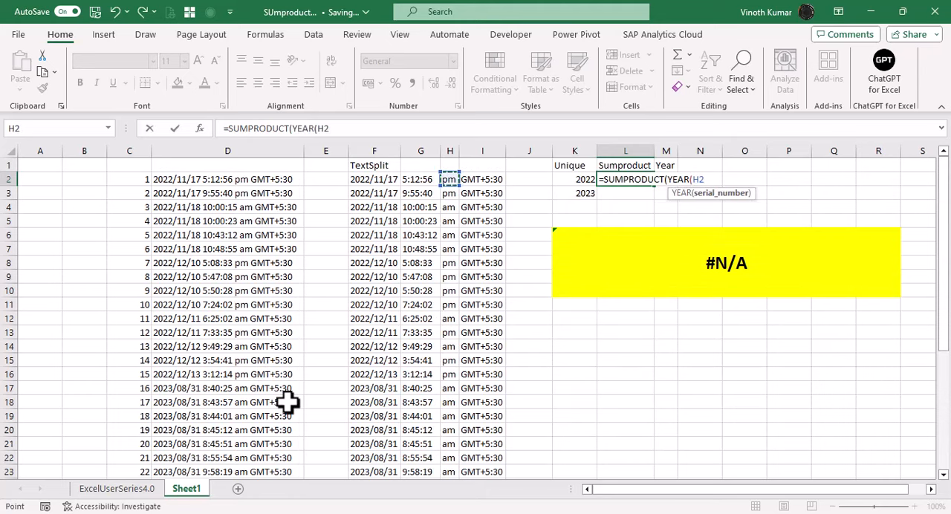
key(Left)
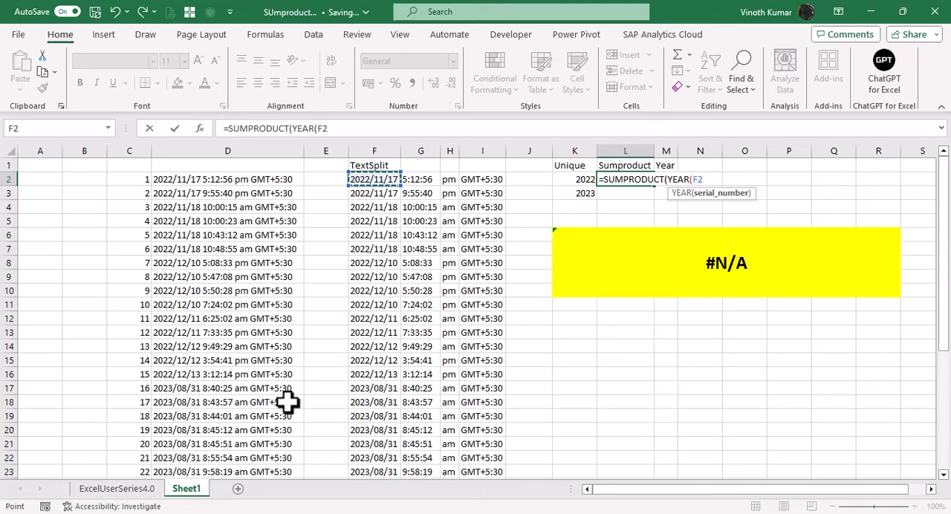
key(ctrl+shift+Down)
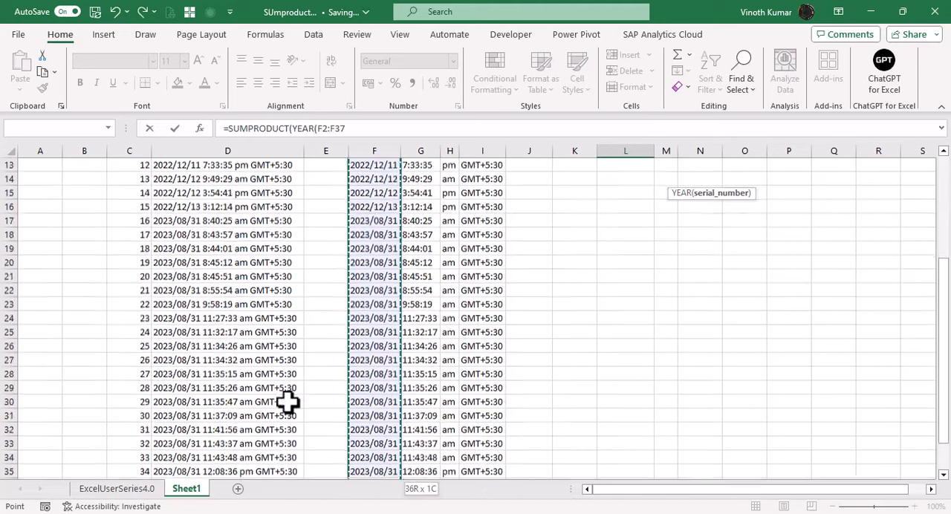
scroll(287, 402, up, 5)
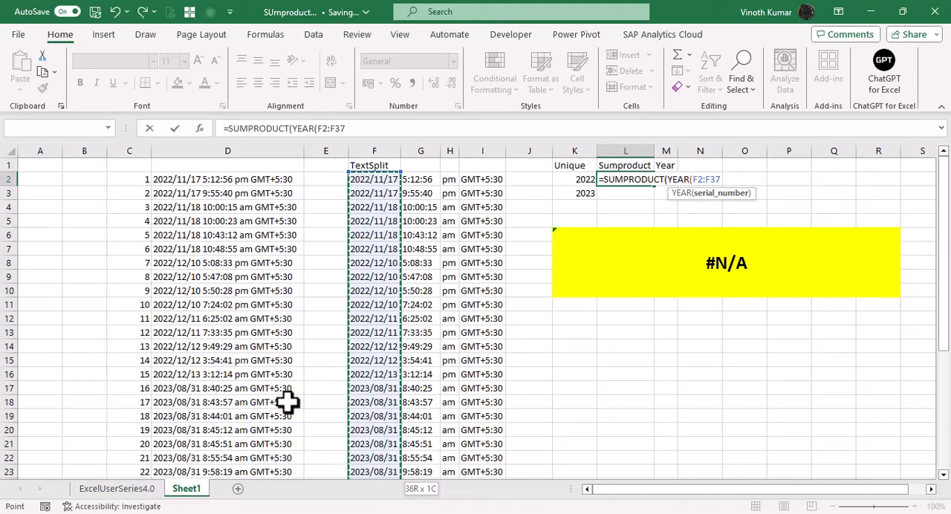
text())
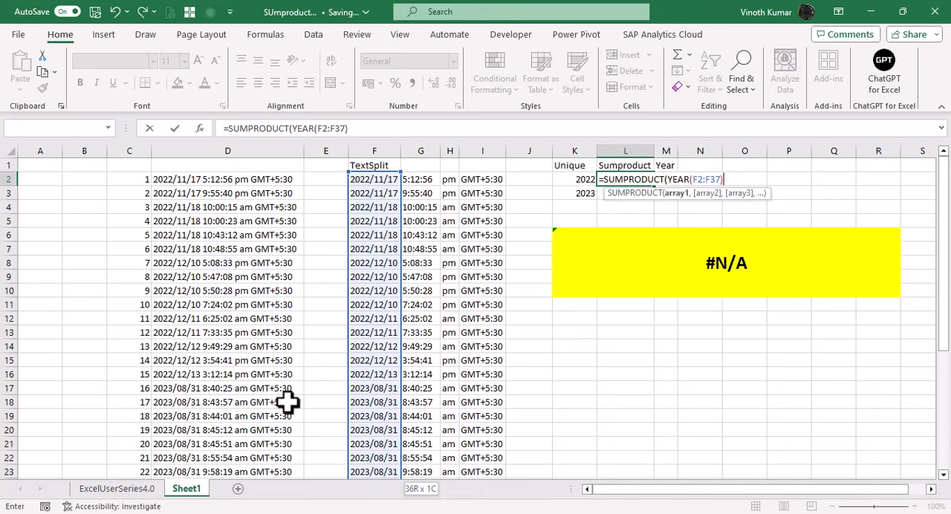
text(=)
- Compare the years with K2 and complete the L2 formula as =SUMPRODUCT(YEAR(F2:F37)=K2)+0
key(Left)
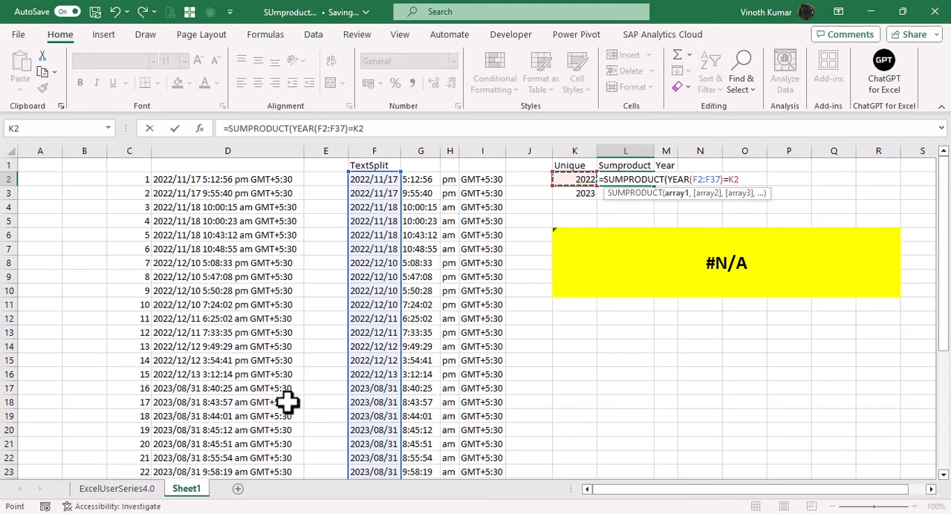
text()+0)
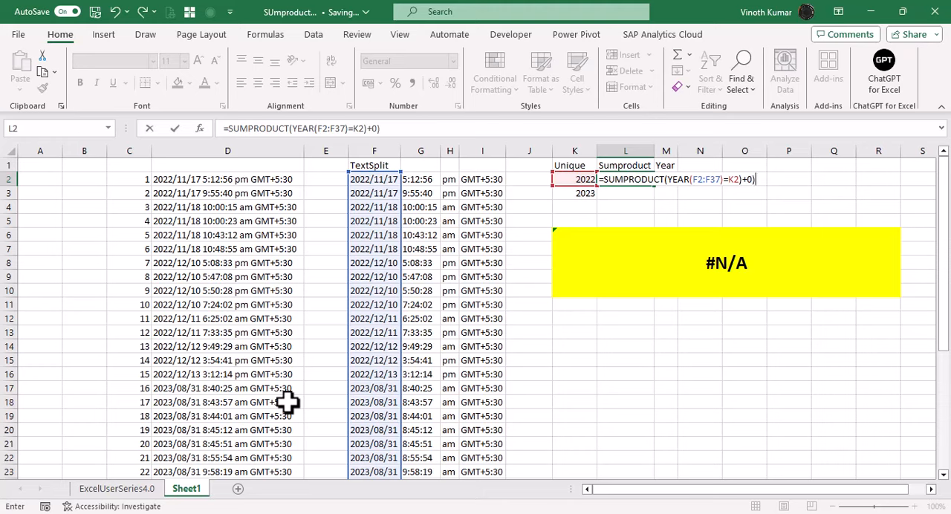
key(Return)
key(Return)
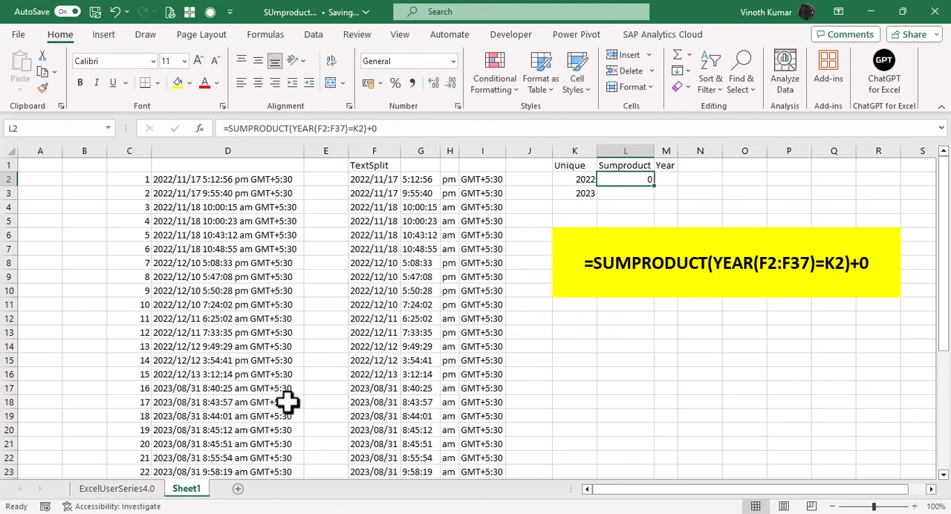
- Correct the L2 formula to =SUMPRODUCT((YEAR(F2:F37)=K2)+0) and fill it down to L3
key(F2)
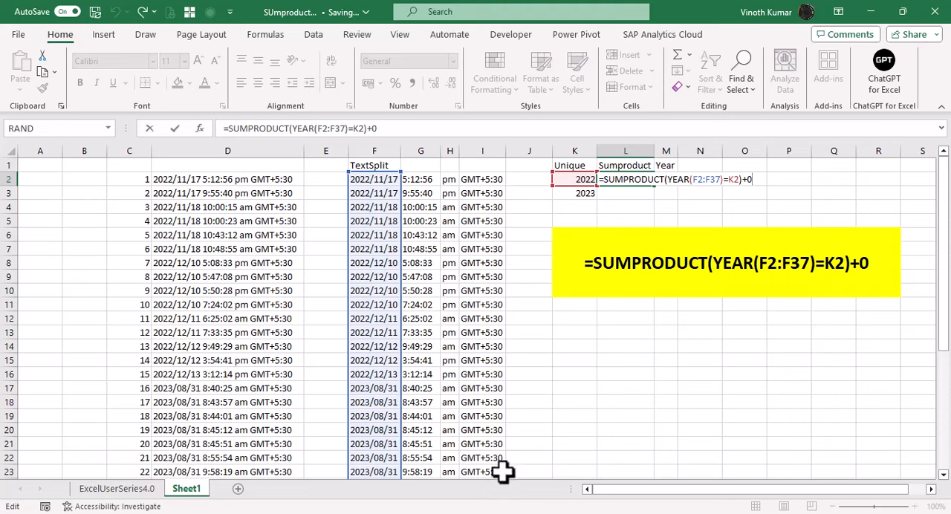
click(671, 179)
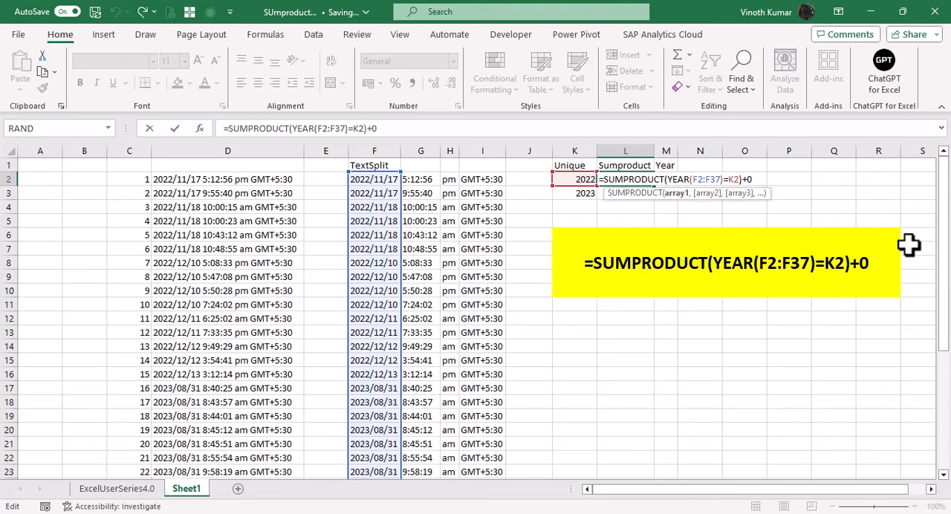
text(()
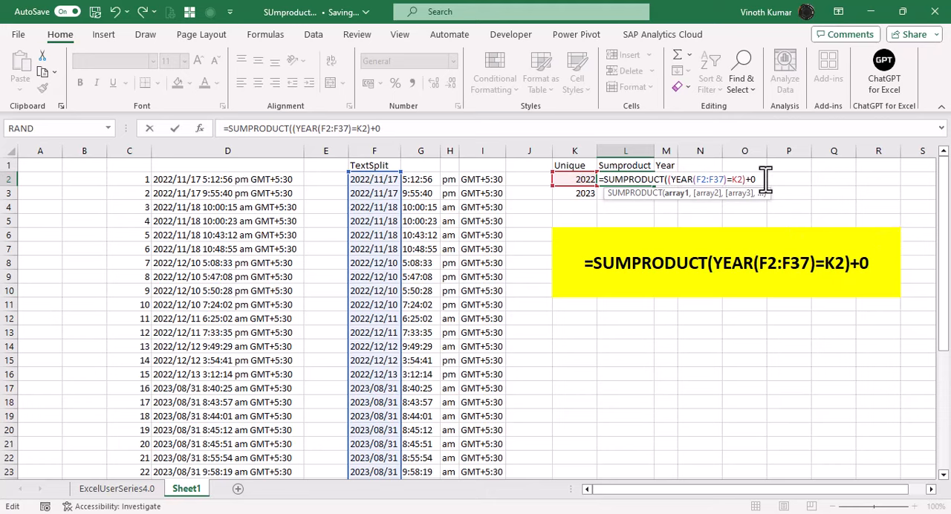
key(Return)
key(Return)
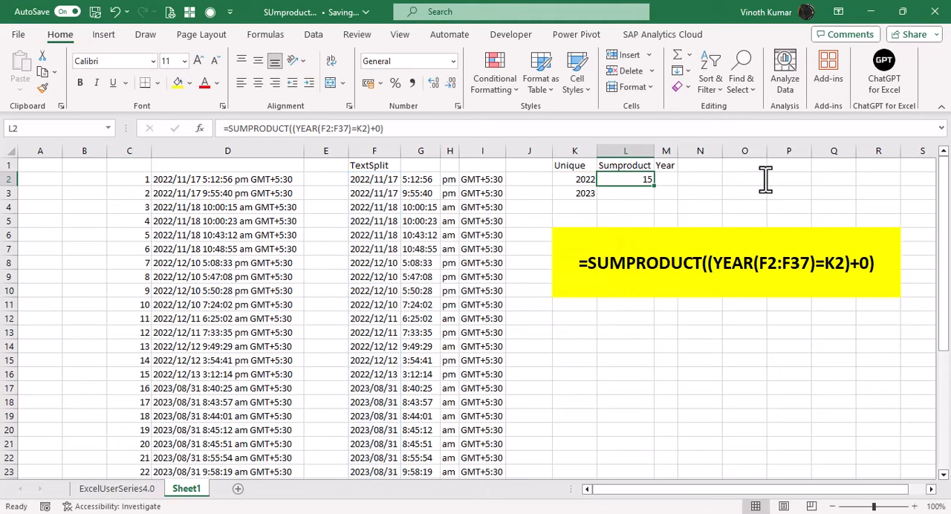
key(shift+Down)
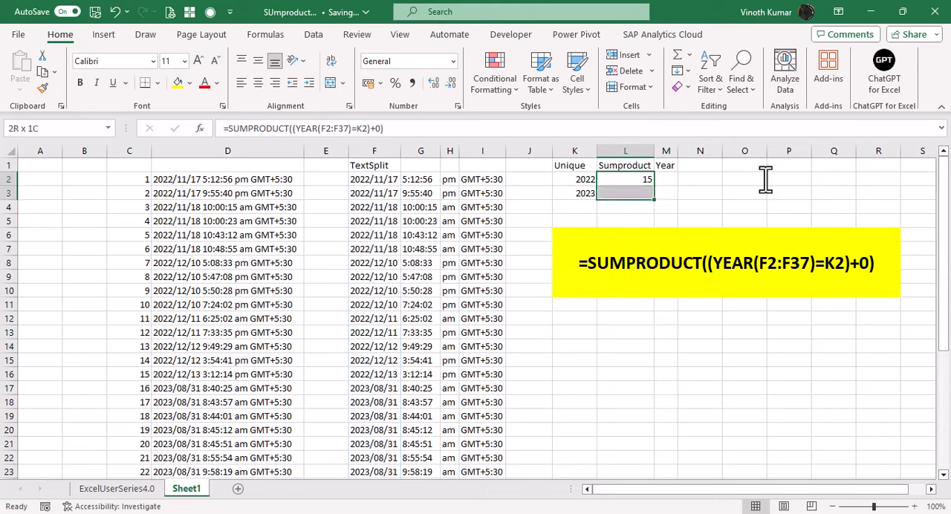
key(ctrl+d)
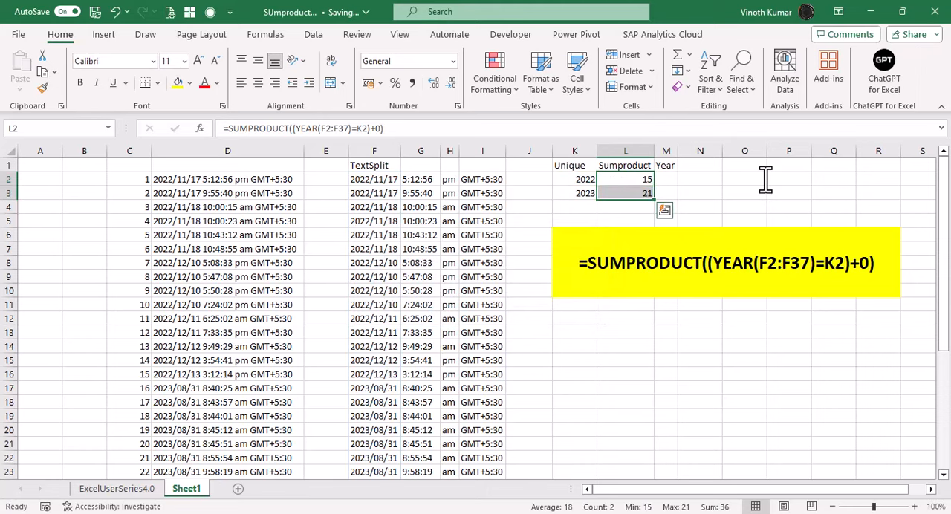
- Check the yearly counts in column L against the date-time entries in column D, selecting D17:D37 to count the 2023 rows
click(268, 196)
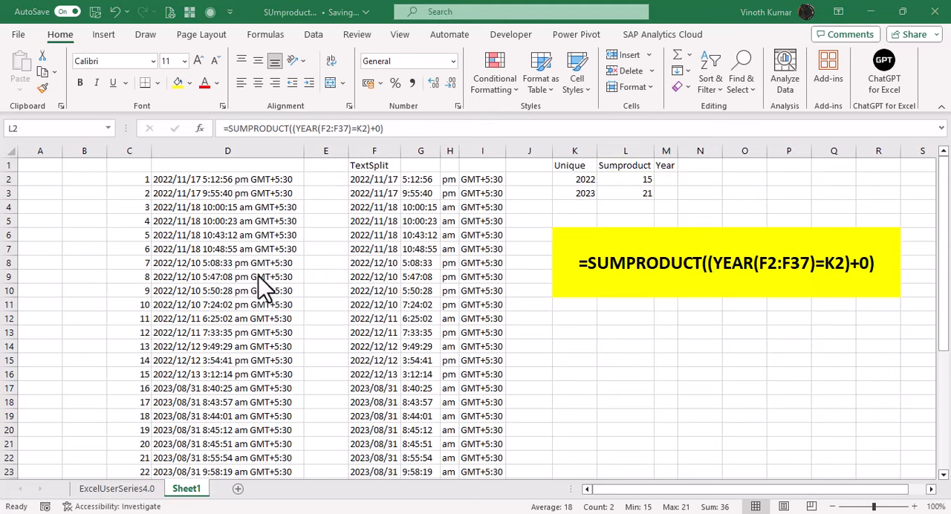
scroll(263, 275, down, 5)
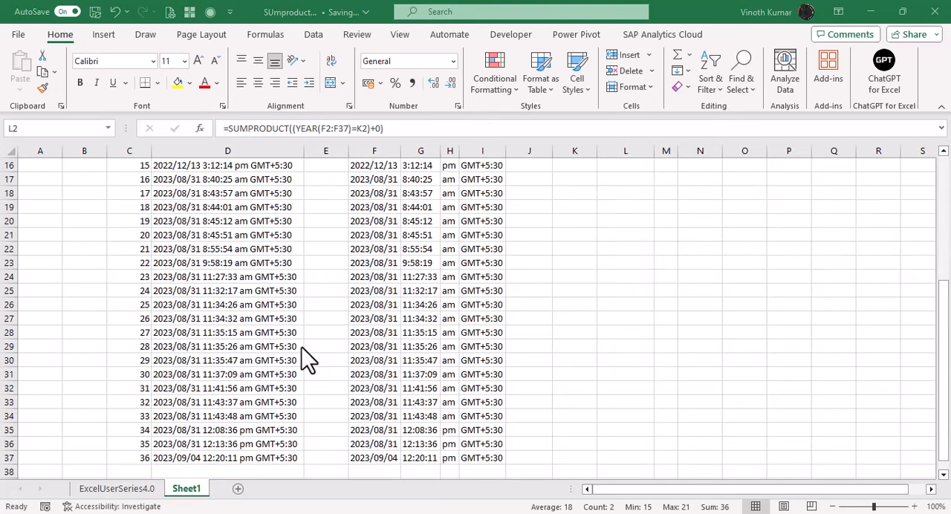
scroll(302, 347, up, 5)
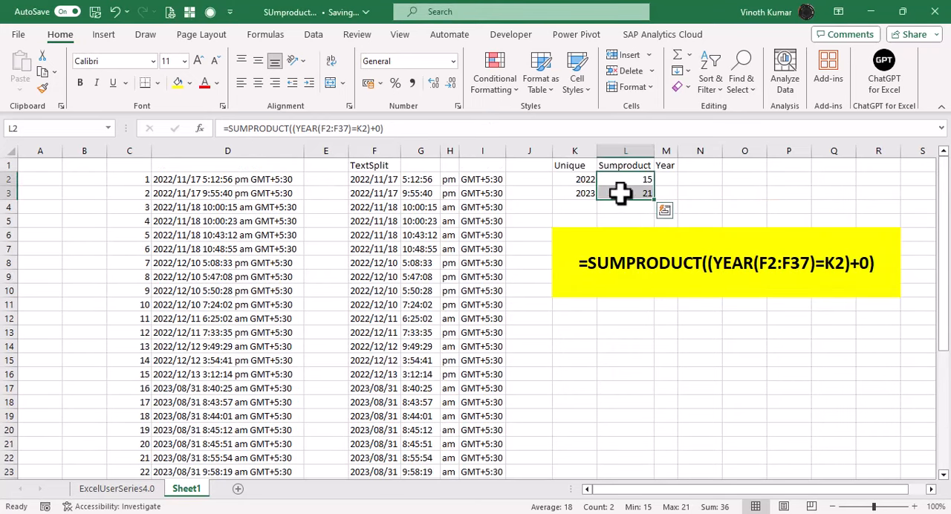
click(580, 195)
click(694, 195)
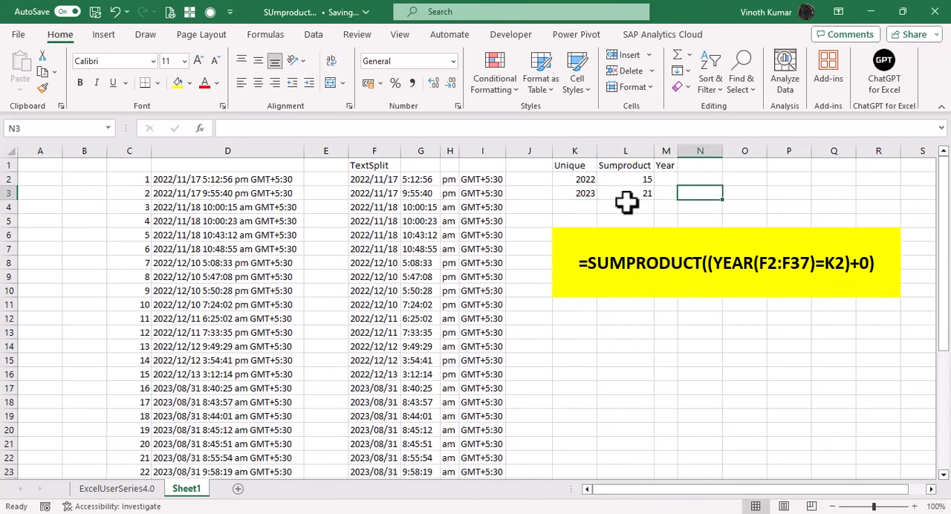
scroll(275, 397, down, 2)
scroll(246, 362, down, 3)
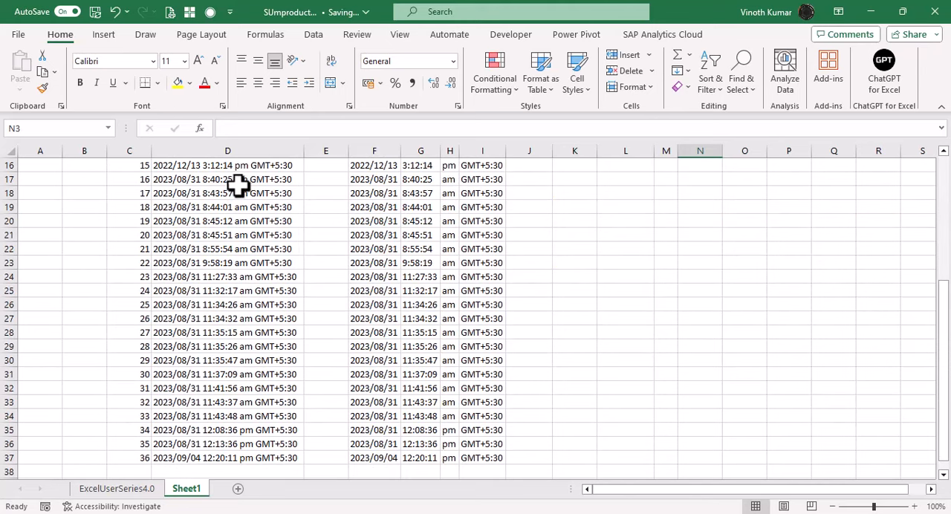
drag(246, 183, 272, 457)
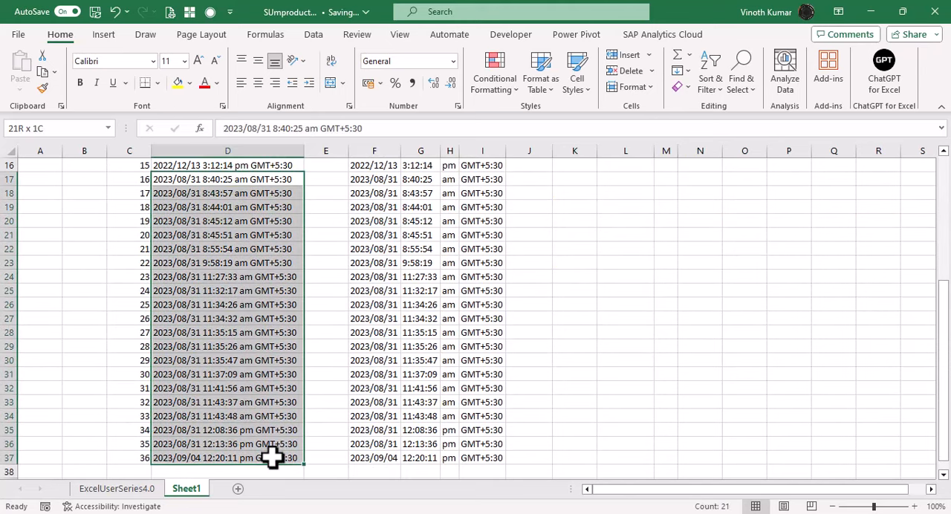
scroll(696, 413, up, 5)
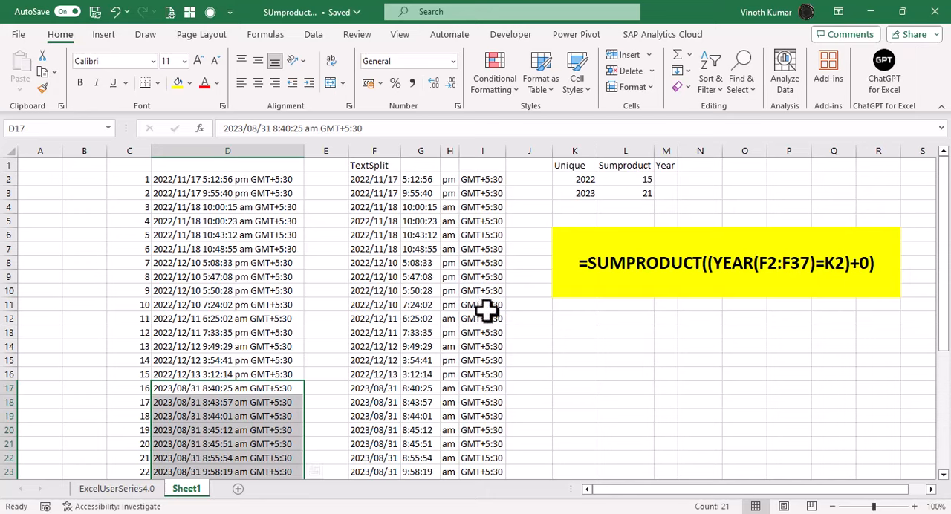
click(243, 185)
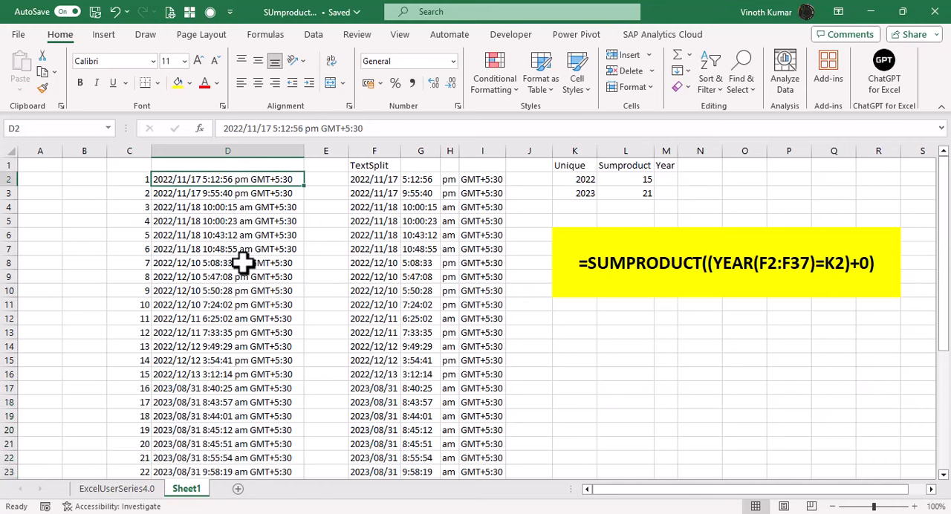
- Review the cell references in the L2 SUMPRODUCT formula and switch to the ExcelUserSeries4.0 sheet
click(635, 182)
key(F2)
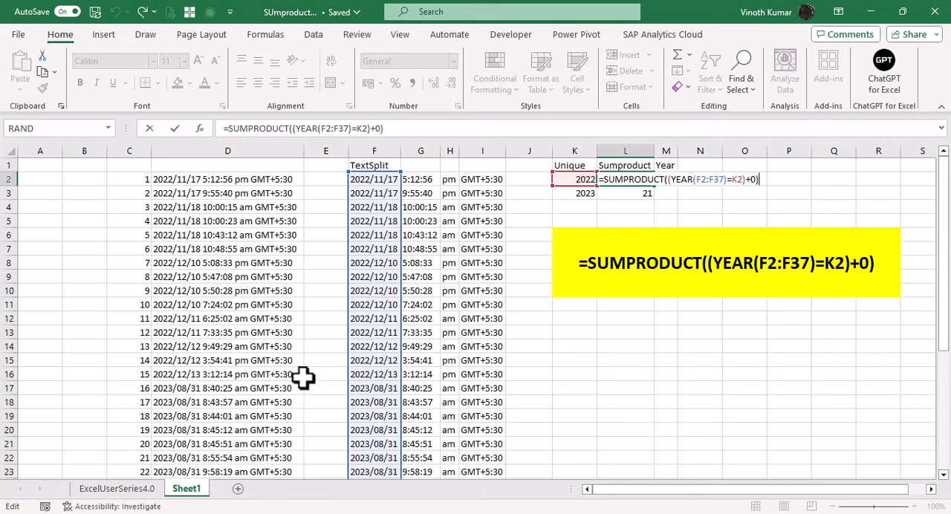
key(ctrl+Return)
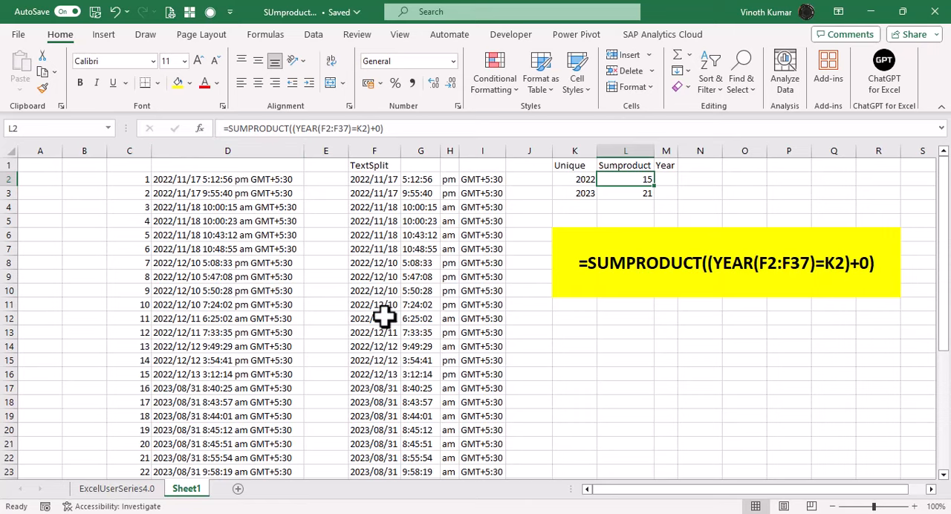
click(136, 490)
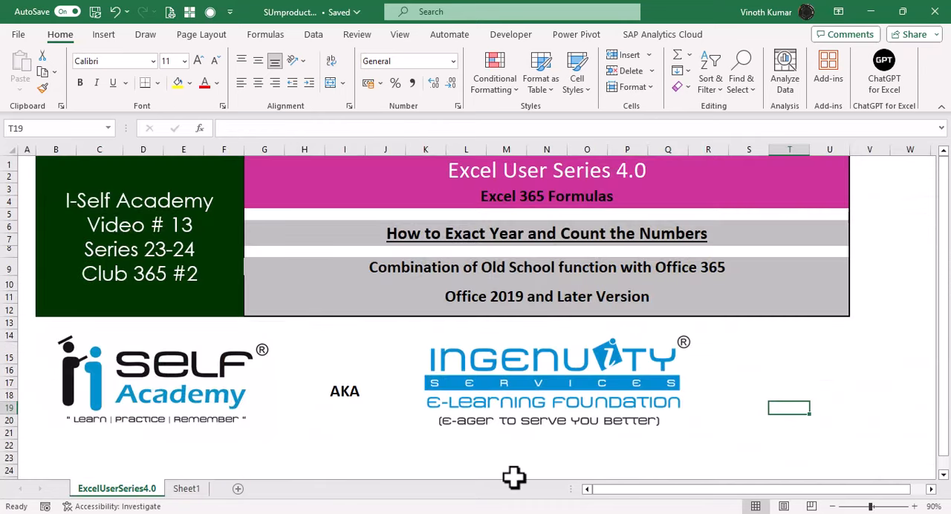